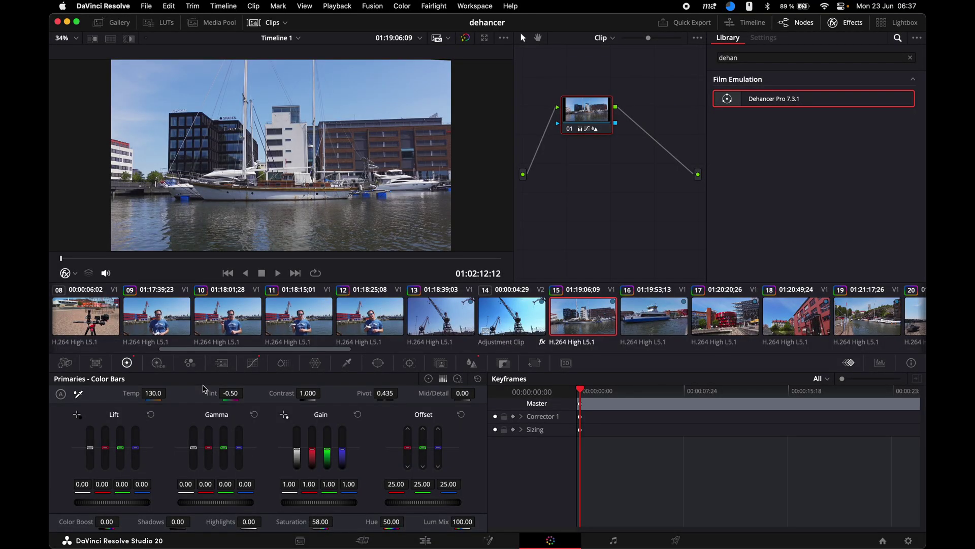
Fine-tune the harbour clip's saturation and raise the upper point of its custom curve slightly
left_click_drag(320, 522, 336, 522)
left_click(253, 363)
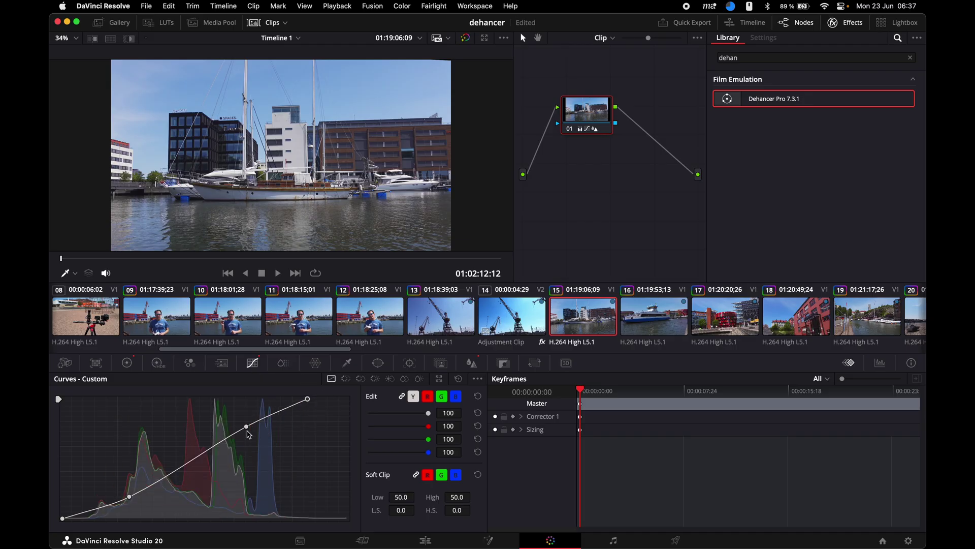
mouse_move(246, 425)
left_mouse_down()
mouse_move(240, 431)
mouse_move(246, 424)
left_mouse_up()
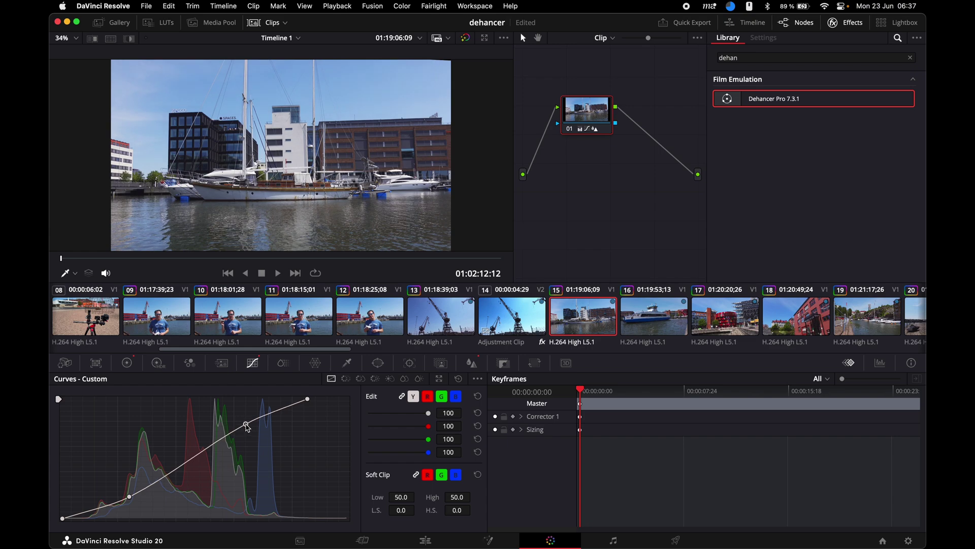
Sharpen the harbour clip slightly by lowering its blur/sharpen radius
left_click(472, 362)
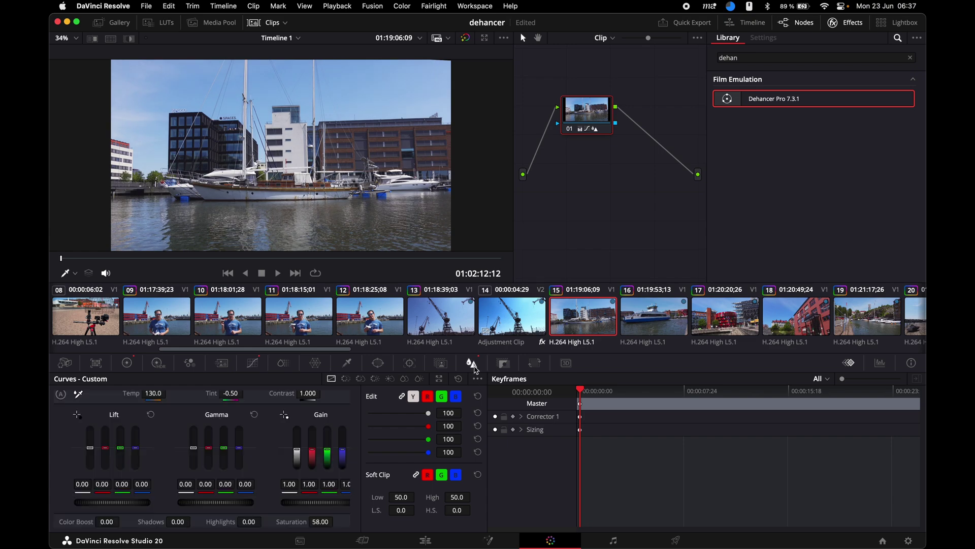
left_click_drag(141, 452, 141, 455)
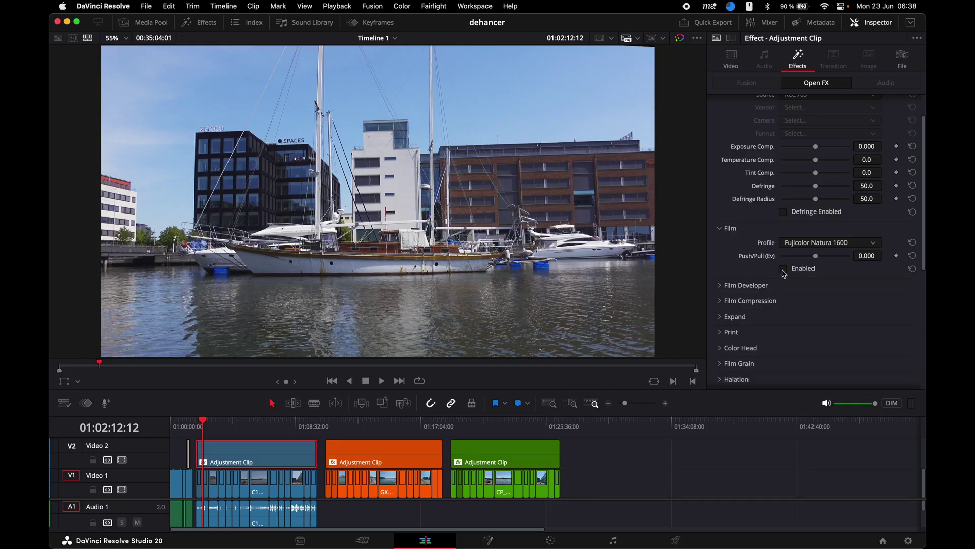
Try the Fujicolor Natura 1600 film emulation on the first adjustment clip
left_click(783, 269)
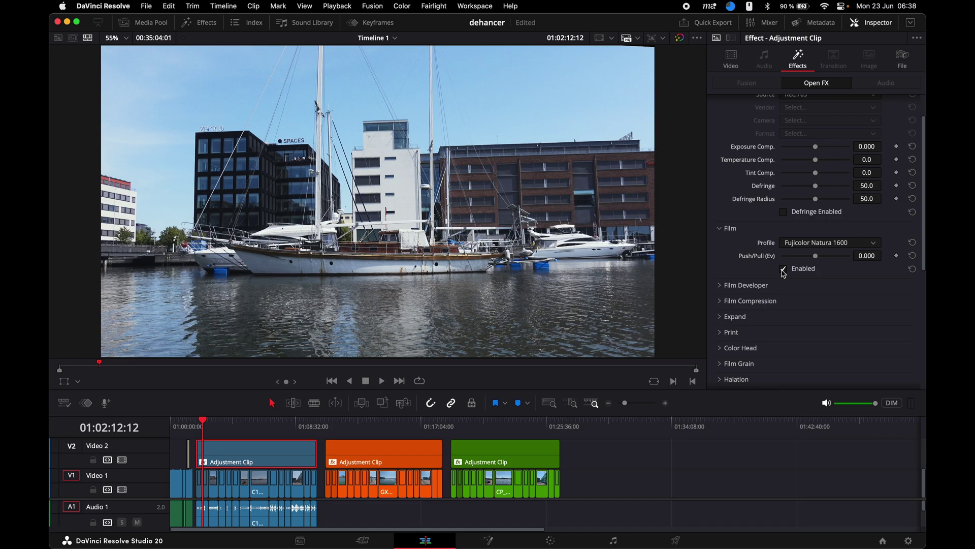
left_click(725, 104)
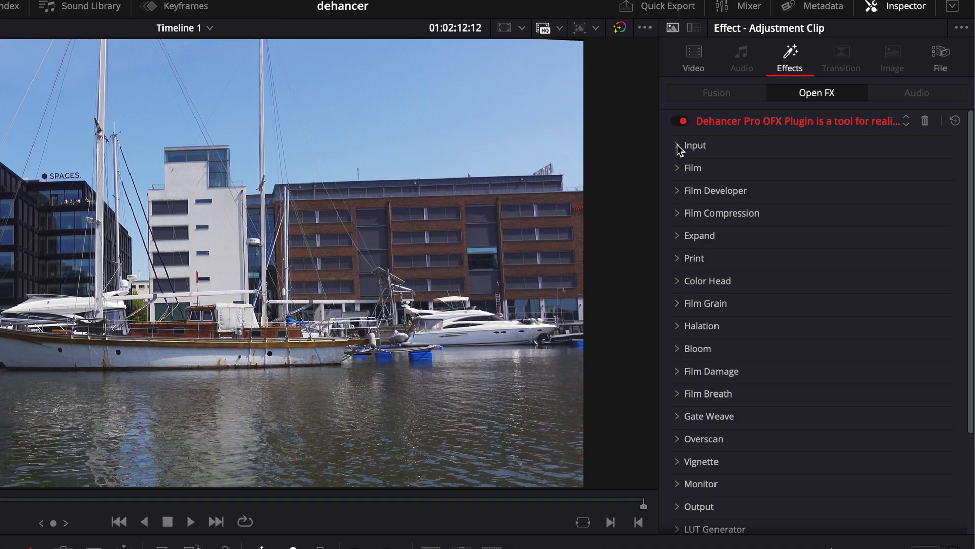
Examine the source colour space options in the Dehancer Input settings, keeping Rec.709
left_click(677, 146)
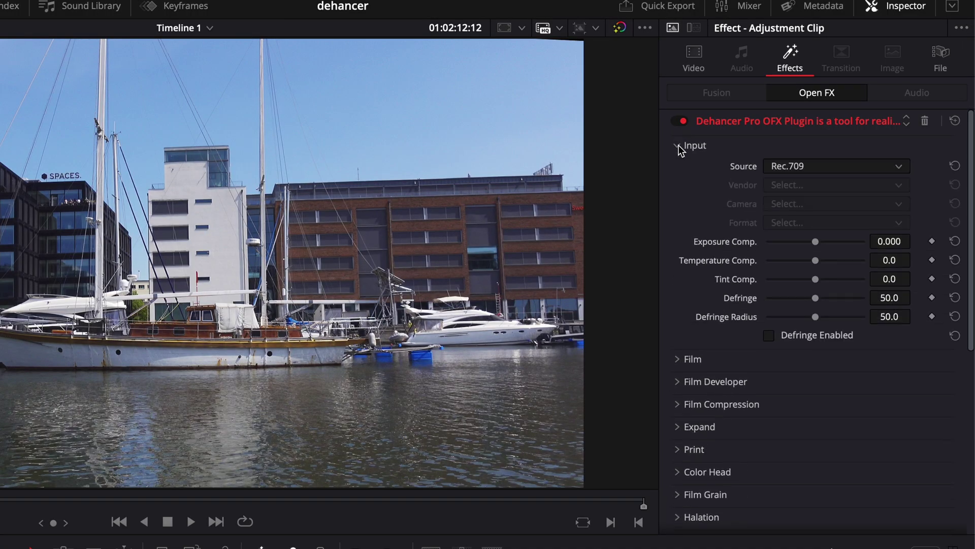
left_click(870, 172)
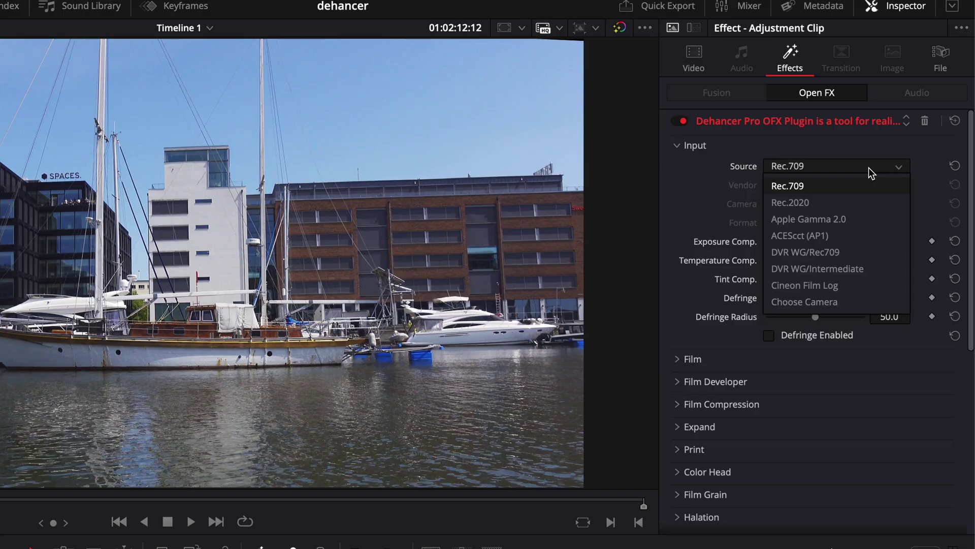
left_click(867, 169)
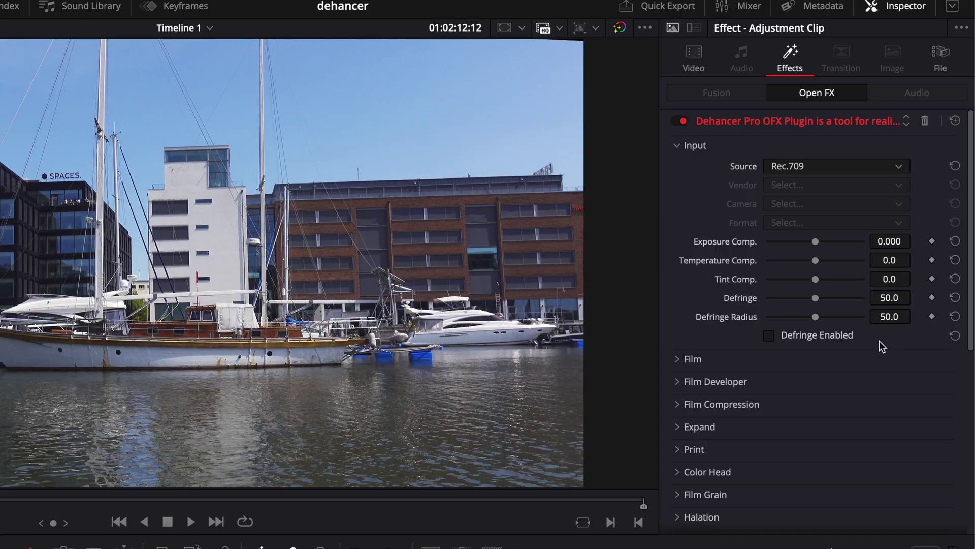
Enable the Film emulation with the Fujicolor Natura 1600 profile on the adjustment clip
left_click(675, 359)
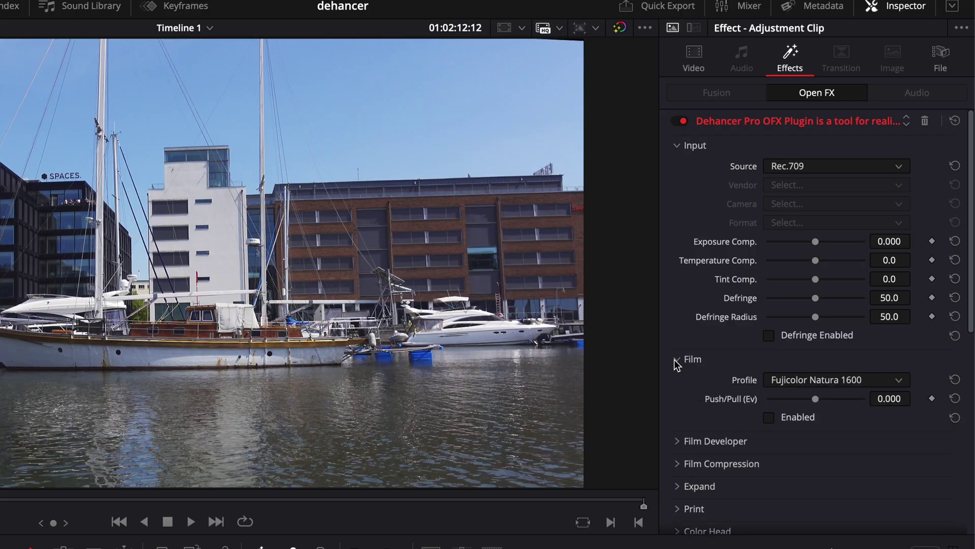
scroll(734, 357, "down", 2)
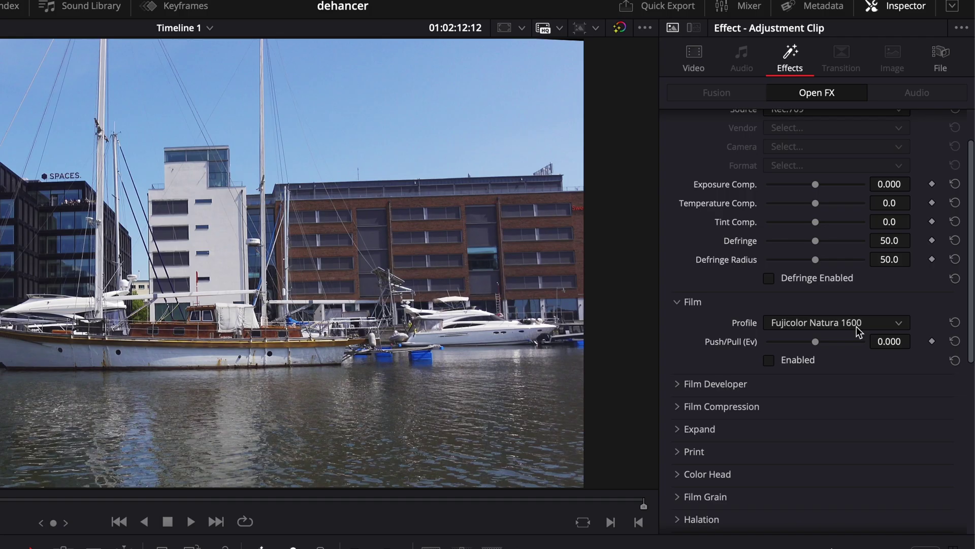
left_click(768, 360)
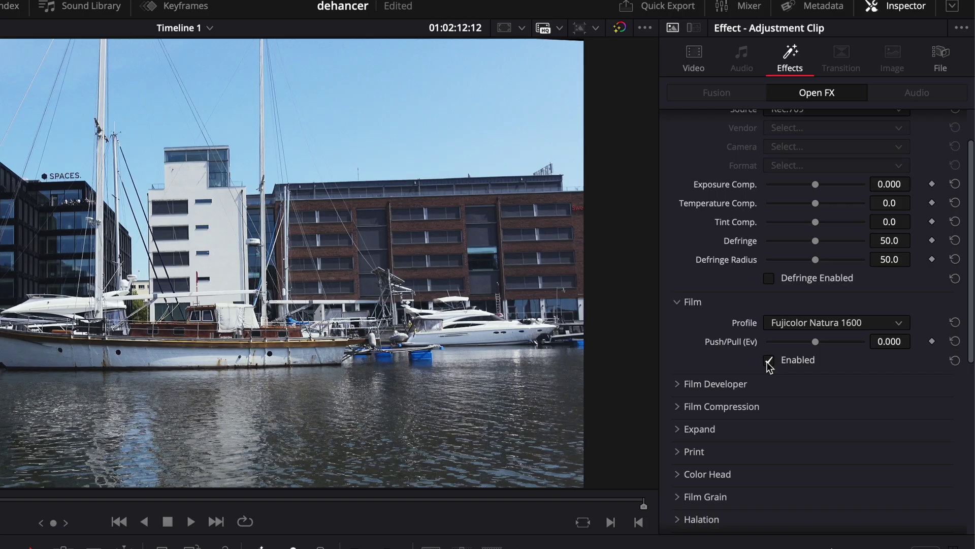
Check the Film Developer settings and enable Film Compression
left_click(676, 385)
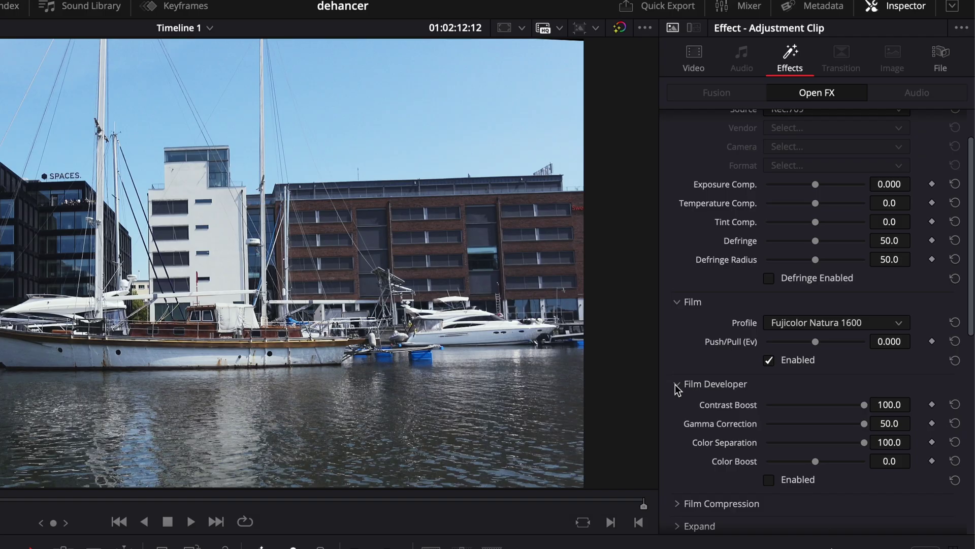
left_click(676, 385)
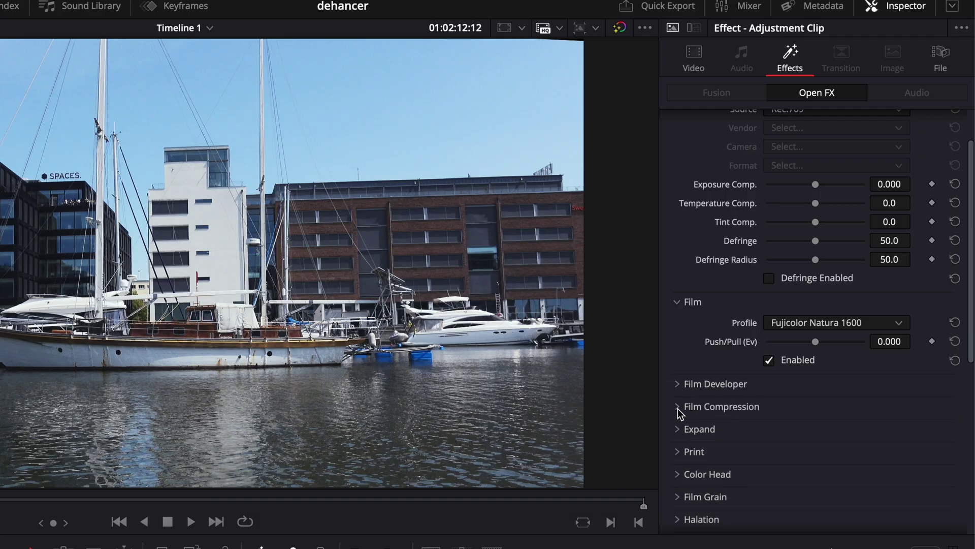
left_click(677, 407)
scroll(677, 401, "down", 3)
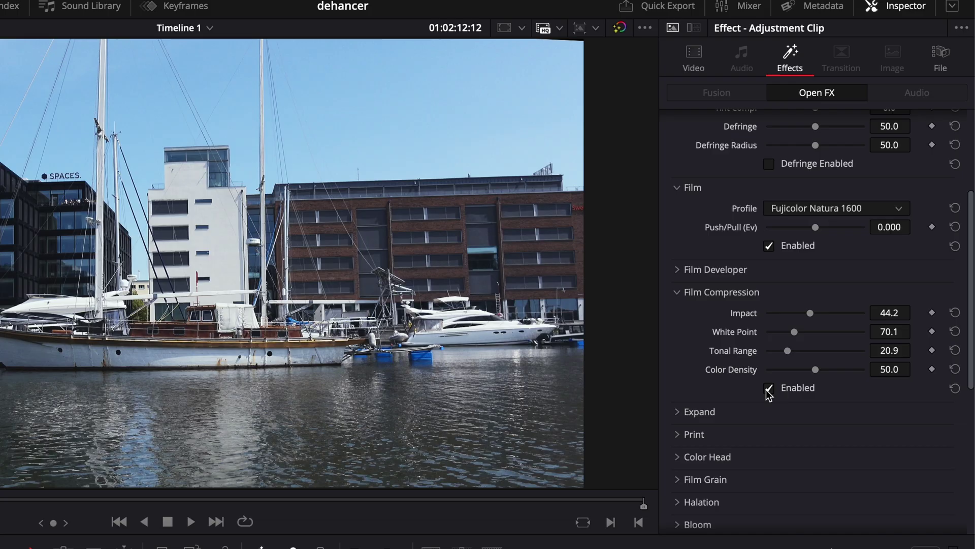
Set Film Compression's White Point to 76.0, Tonal Range to 21.7 and Color Density to 65.9
scroll(223, 292, "up", 3)
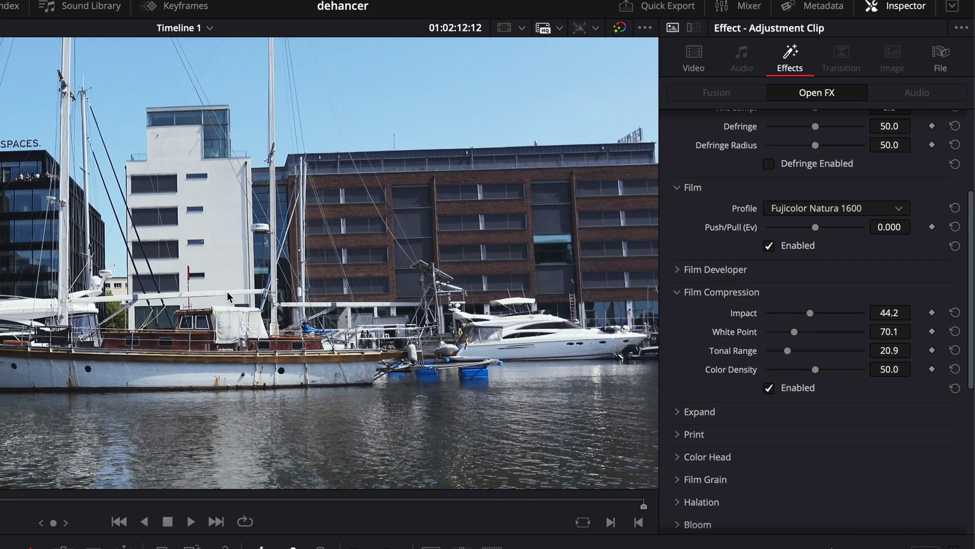
scroll(238, 284, "up", 5)
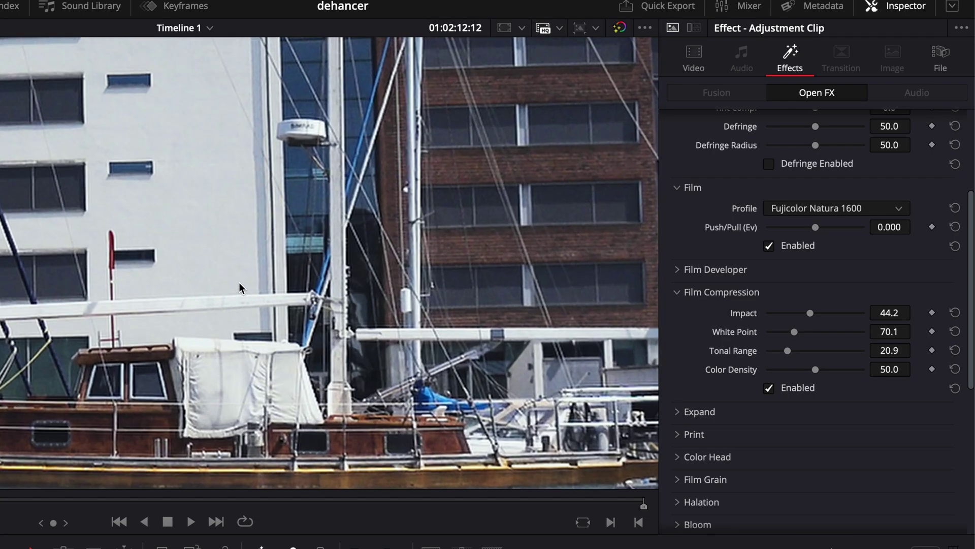
scroll(239, 282, "up", 1)
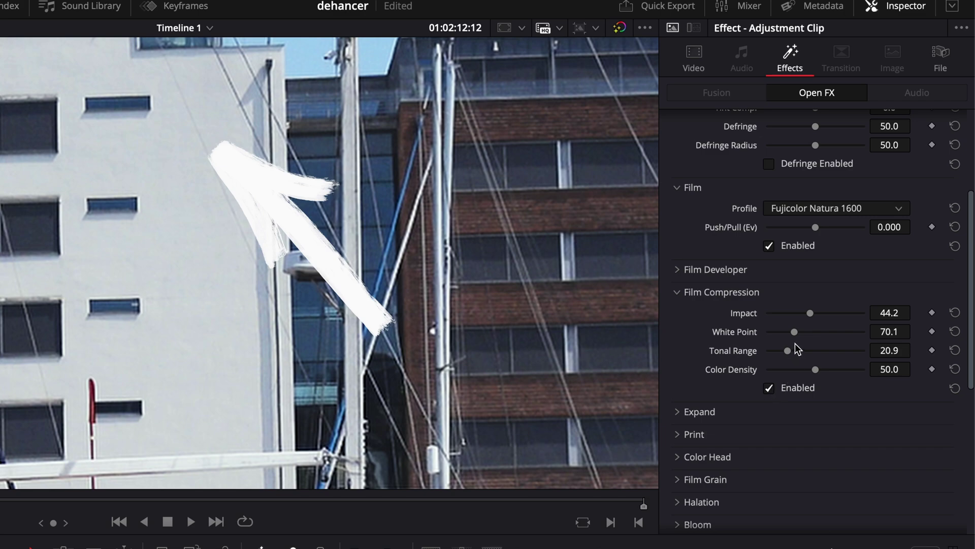
left_click_drag(801, 330, 777, 340)
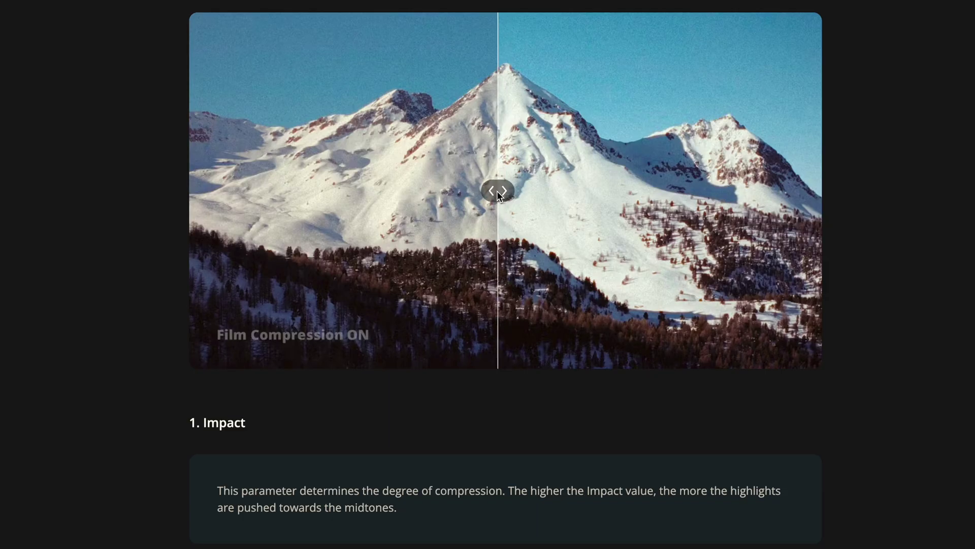
Compare the mountain sample image with and without Film Compression on the documentation web page
left_click_drag(497, 191, 582, 228)
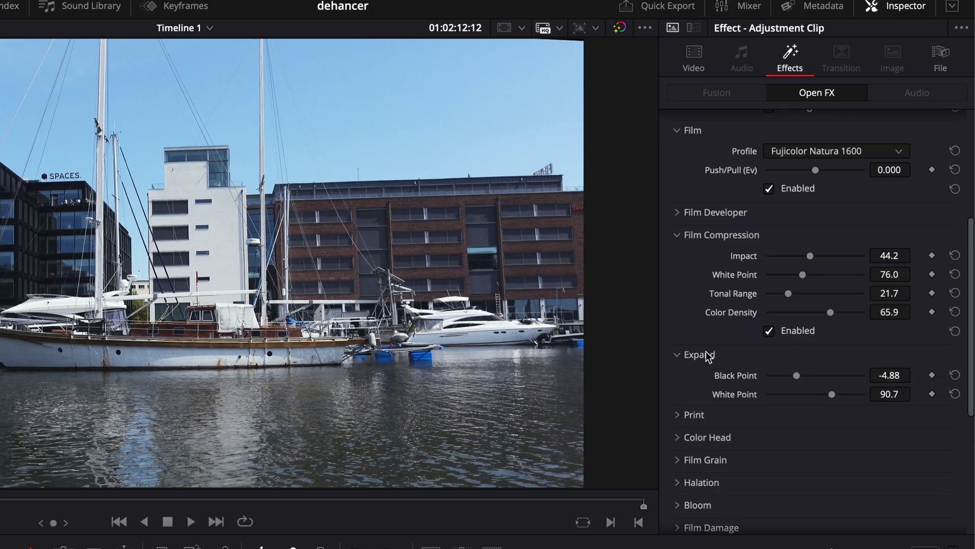
Set the White Point of the Expand settings to 96.3
scroll(721, 361, "down", 2)
left_click_drag(789, 325, 839, 338)
Change the Print profile to Linear and enable the Print emulation
left_click(677, 398)
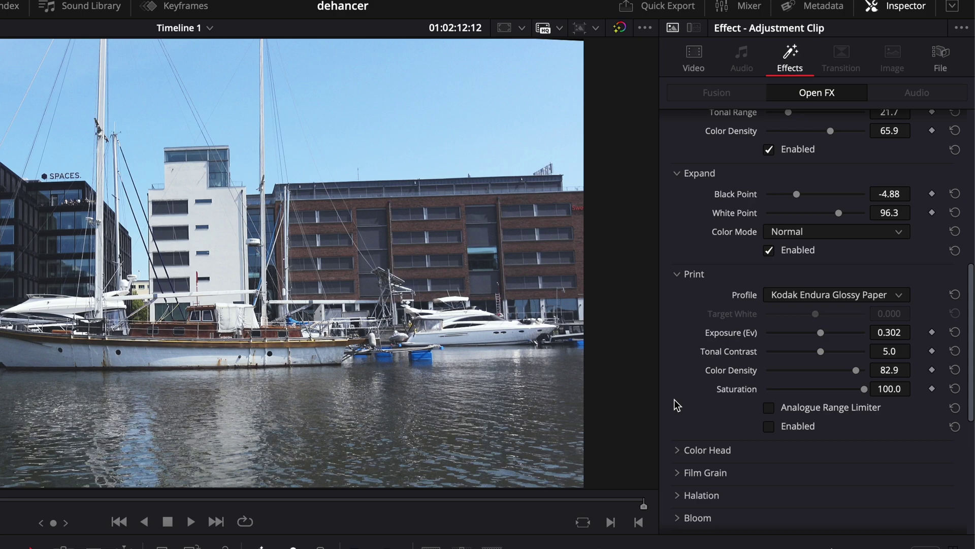
left_click(837, 296)
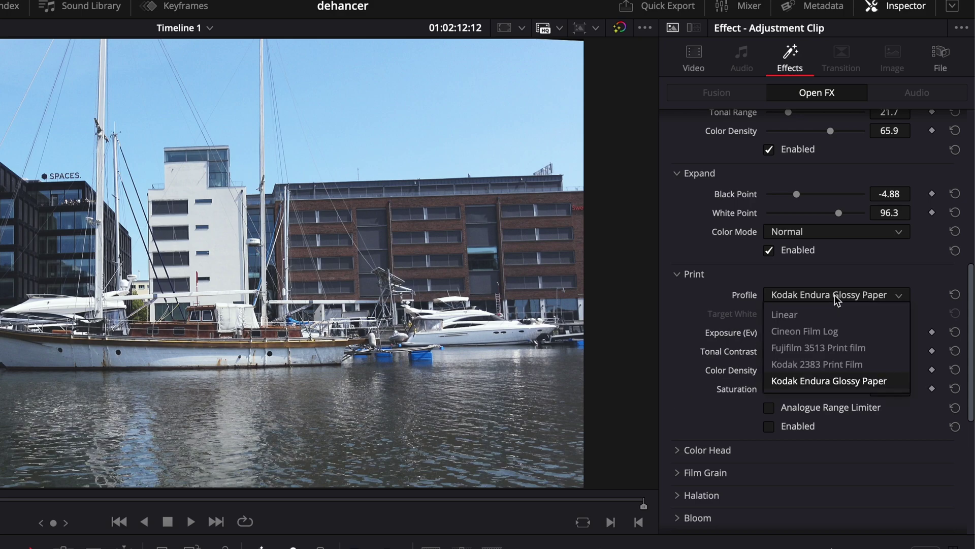
left_click(831, 310)
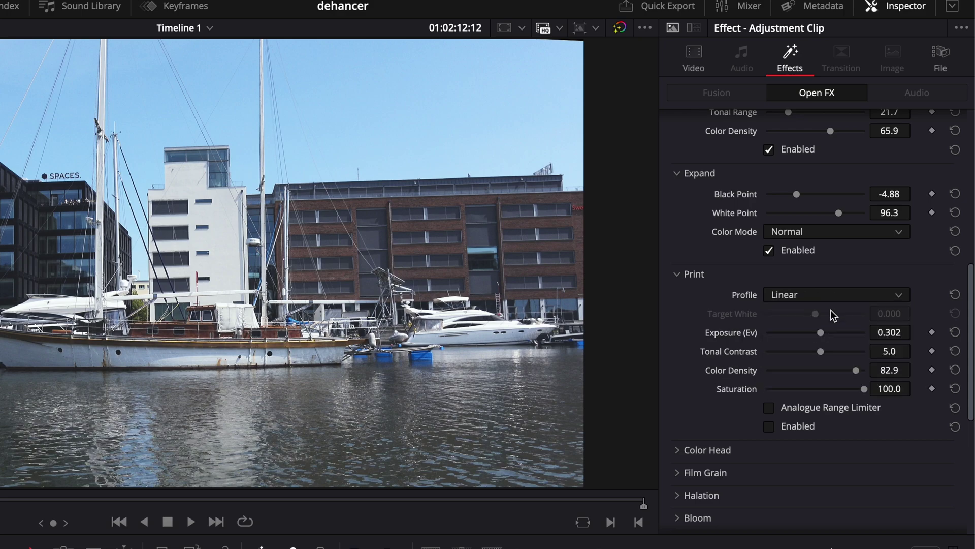
left_click(770, 429)
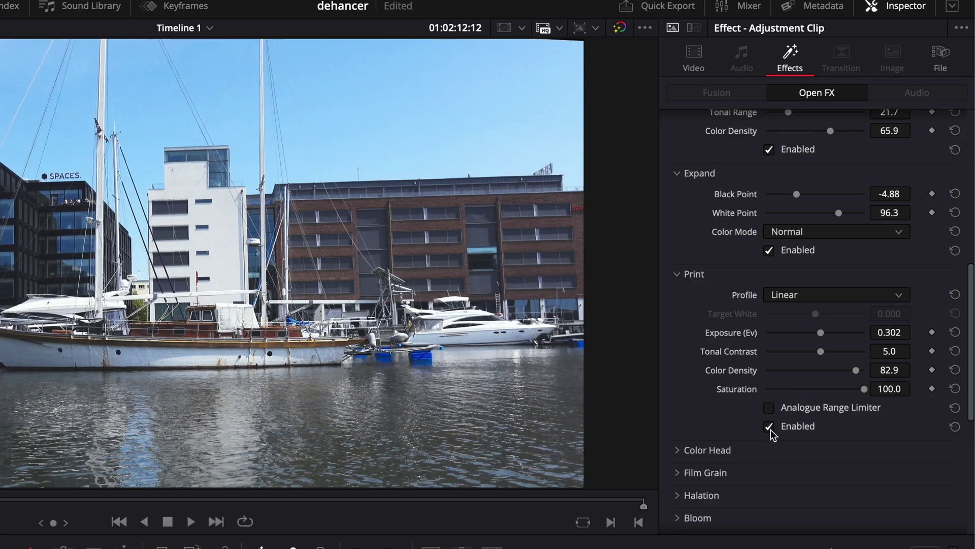
Try the Kodak Endura Glossy Paper print profile and switch back to Linear
left_click(826, 295)
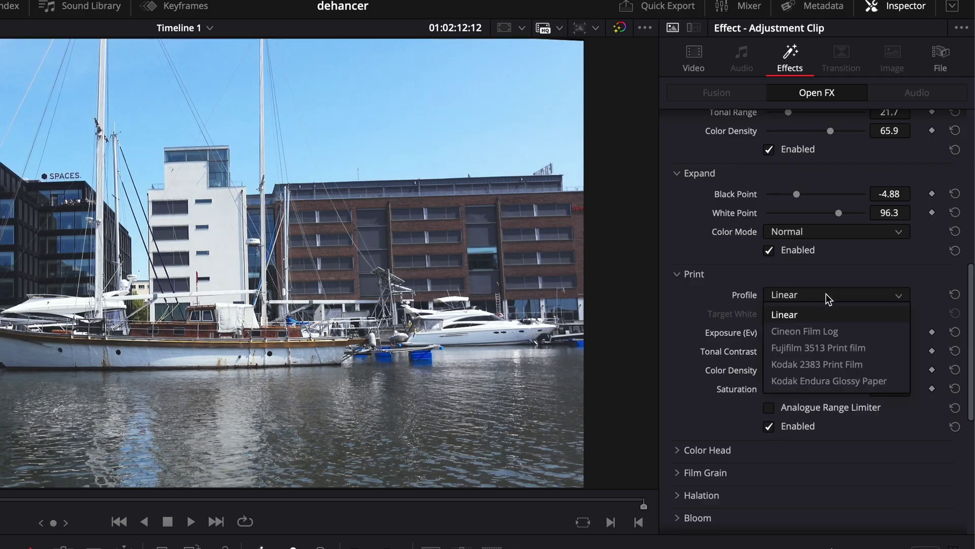
left_click(823, 381)
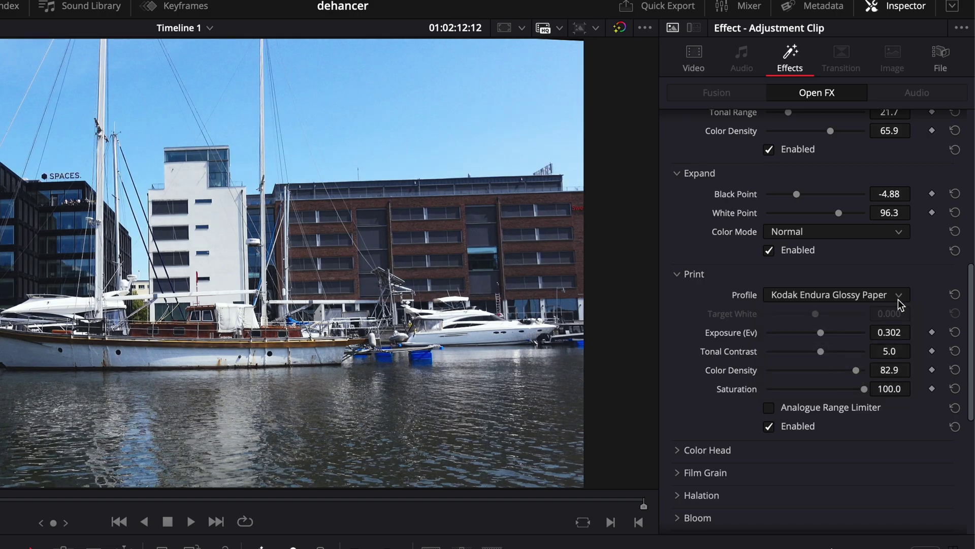
left_click(855, 295)
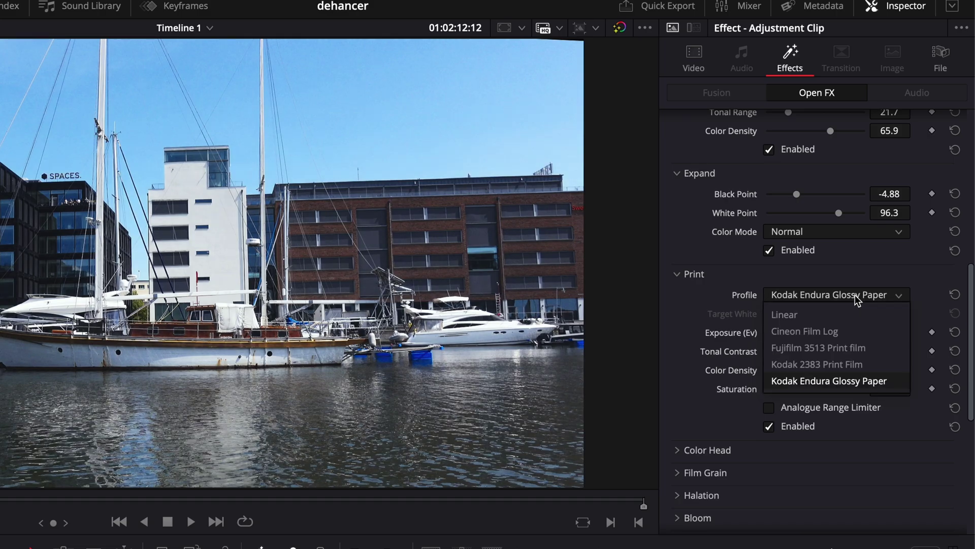
left_click(846, 312)
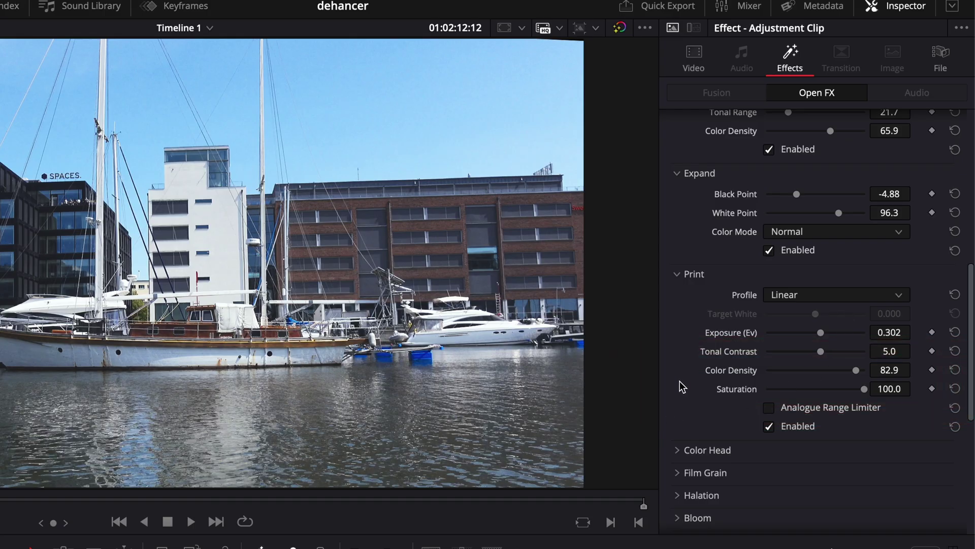
Review the Color Head and Film Grain settings without changing them
scroll(680, 380, "down", 5)
left_click(677, 336)
scroll(678, 345, "down", 2)
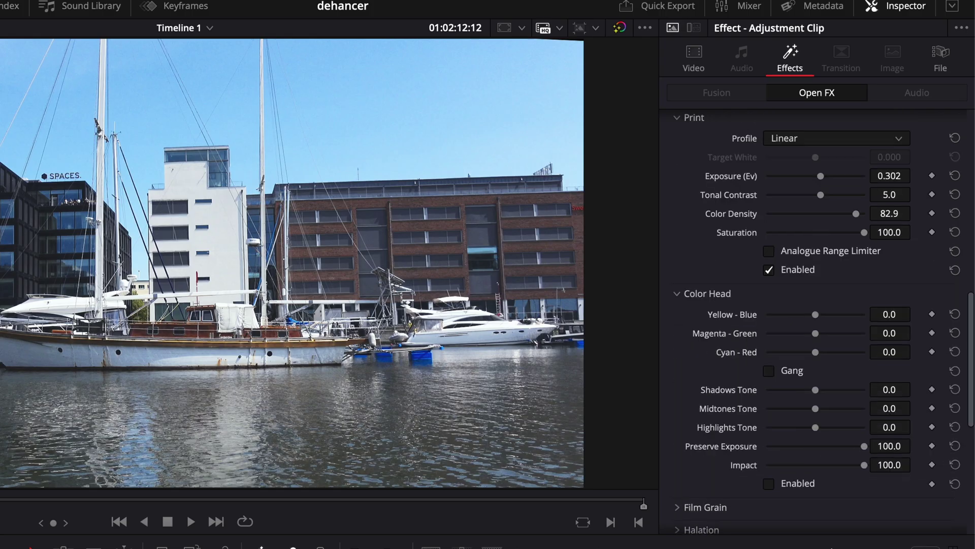
left_click(678, 295)
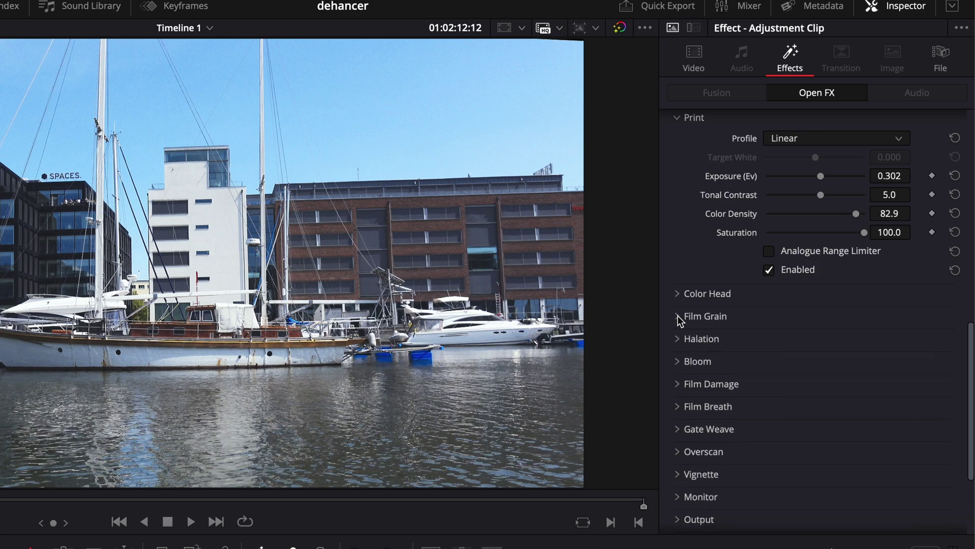
left_click(677, 317)
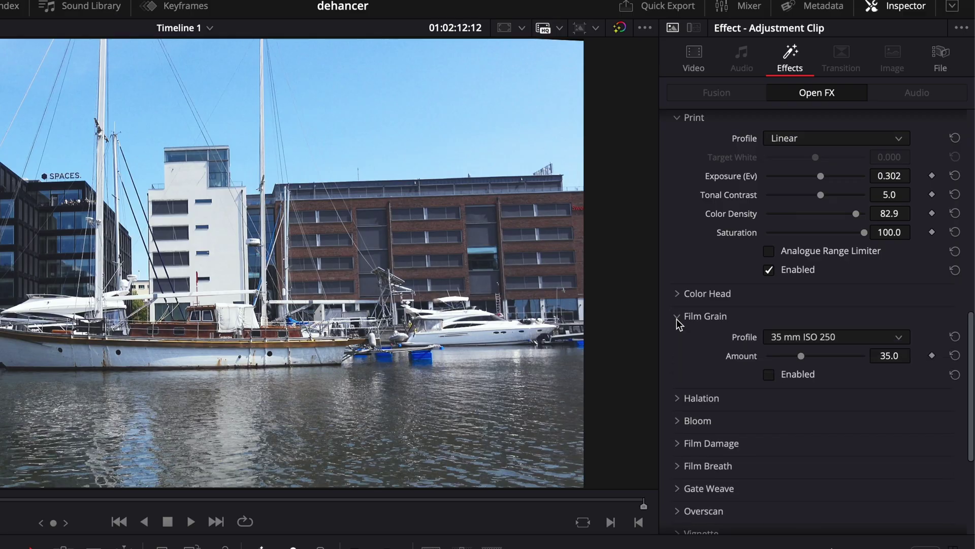
left_click(678, 318)
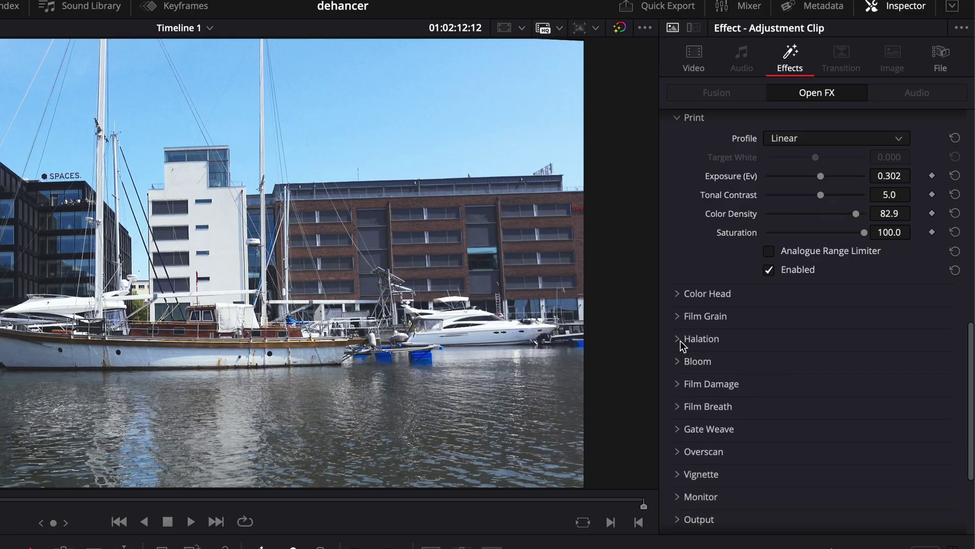
Enable Halation with the 35 mm / Super 35 profile and inspect the boat up close
left_click(679, 340)
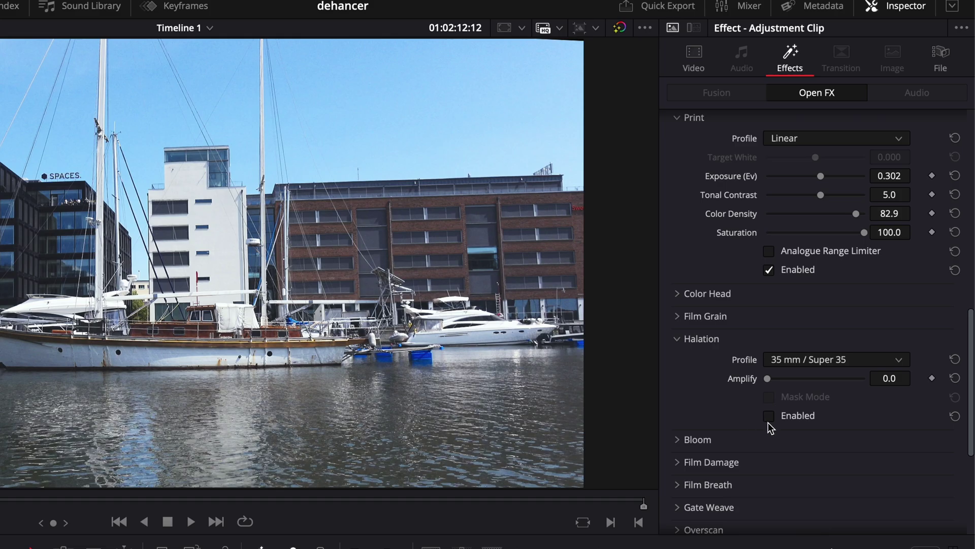
left_click(769, 418)
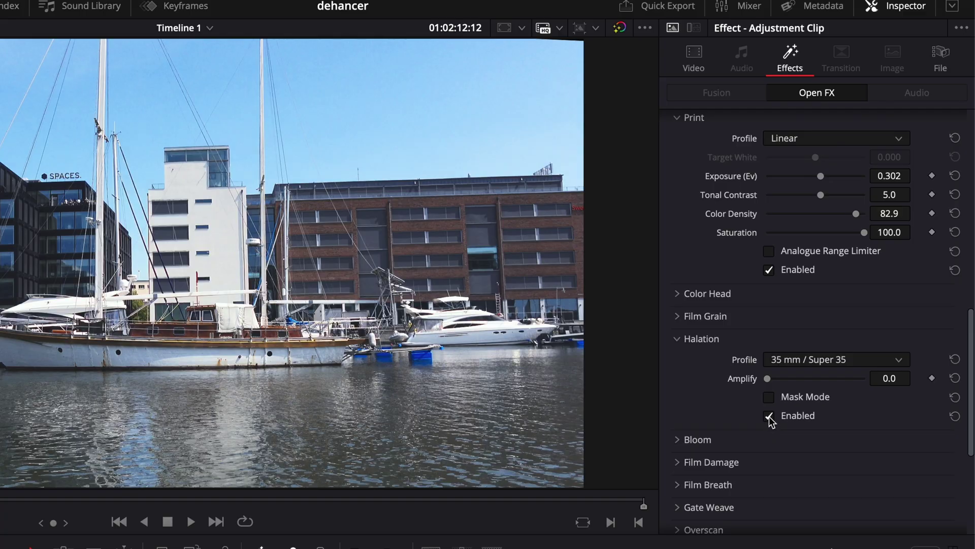
scroll(285, 358, "up", 5)
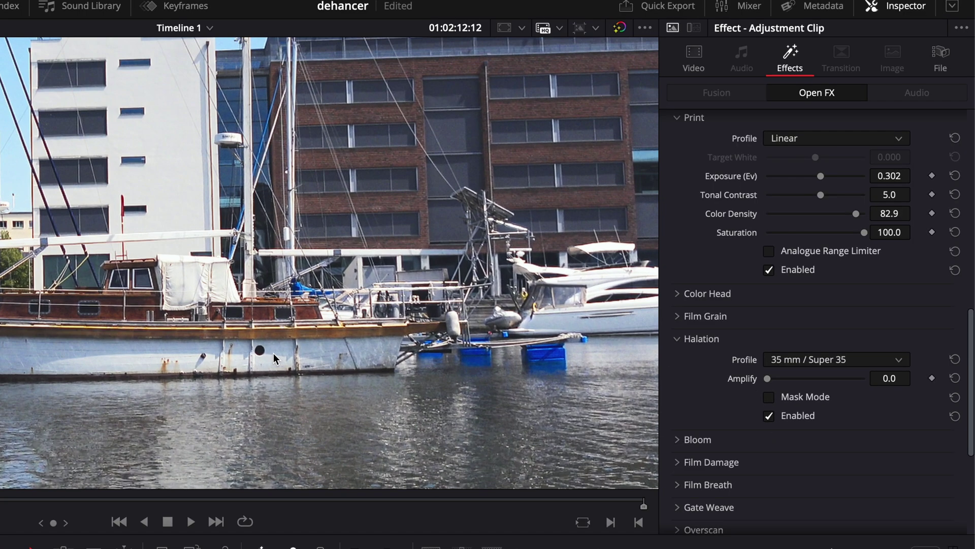
Try stronger Halation on the boat close-up and return its Amplify amount to 0.0
scroll(262, 337, "up", 2)
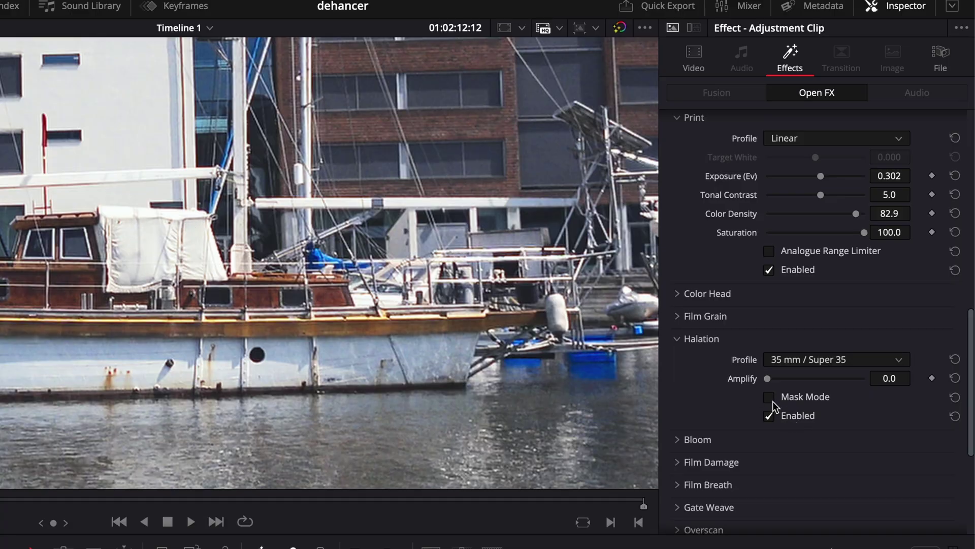
left_click_drag(768, 380, 714, 396)
Enable Bloom with the 35 mm / Super 35 profile and test its Amplify amount on the building close-up, leaving it at 17.8
left_click(676, 440)
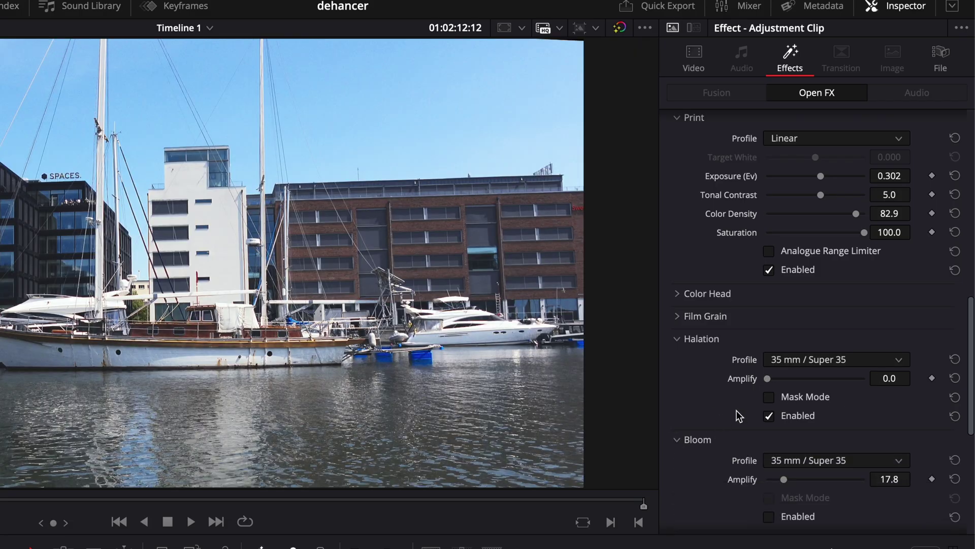
scroll(736, 410, "down", 3)
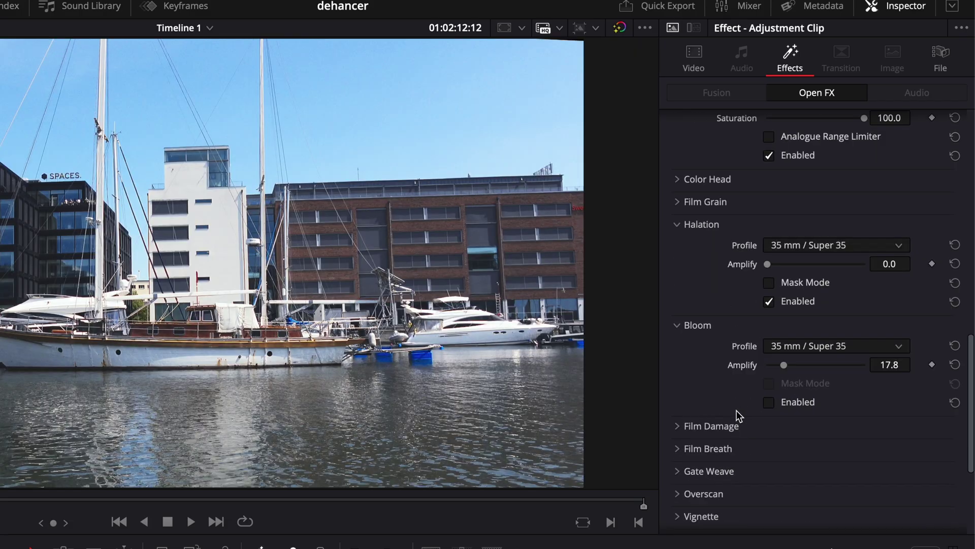
left_click(768, 403)
scroll(227, 224, "up", 8)
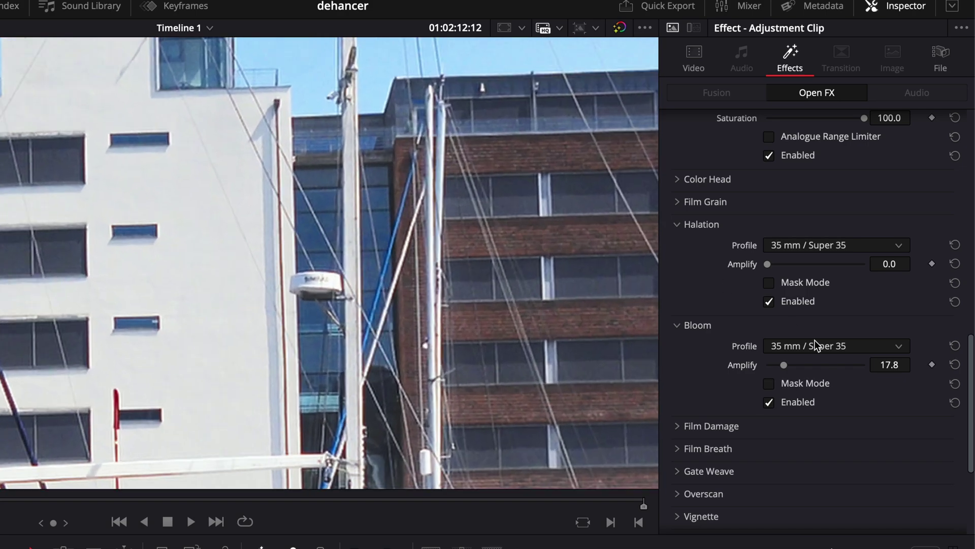
left_click_drag(784, 365, 789, 386)
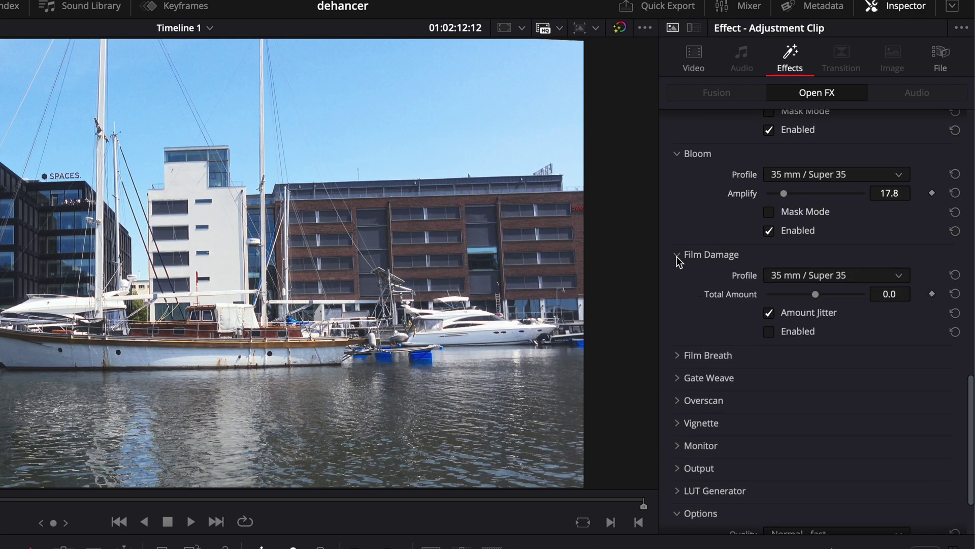
Review the Film Damage, Film Breath and Gate Weave settings without enabling them
left_click(677, 255)
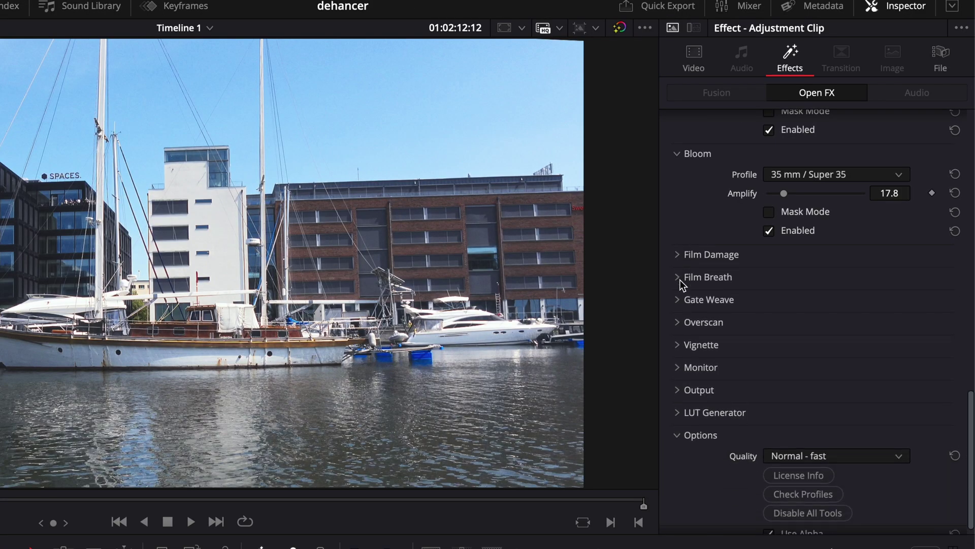
left_click(679, 279)
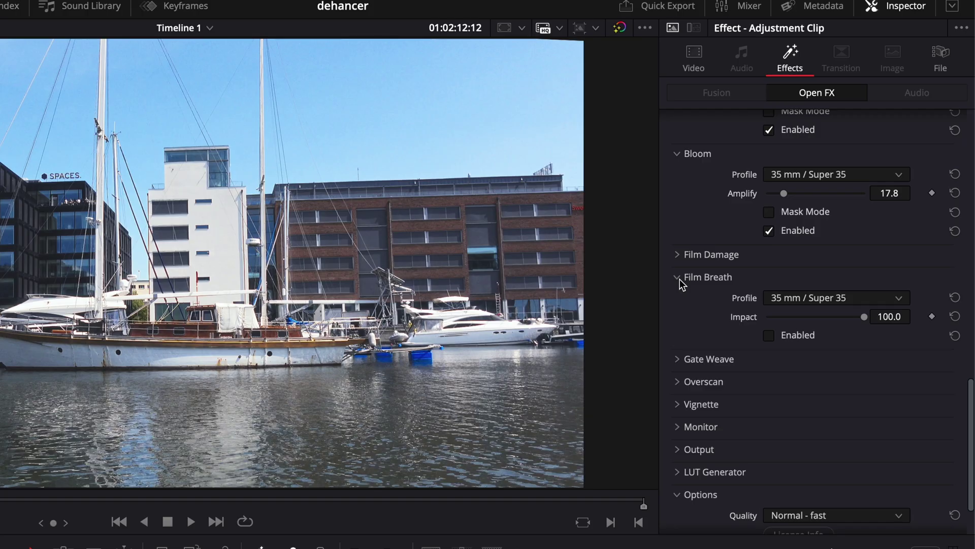
left_click(679, 279)
left_click(676, 301)
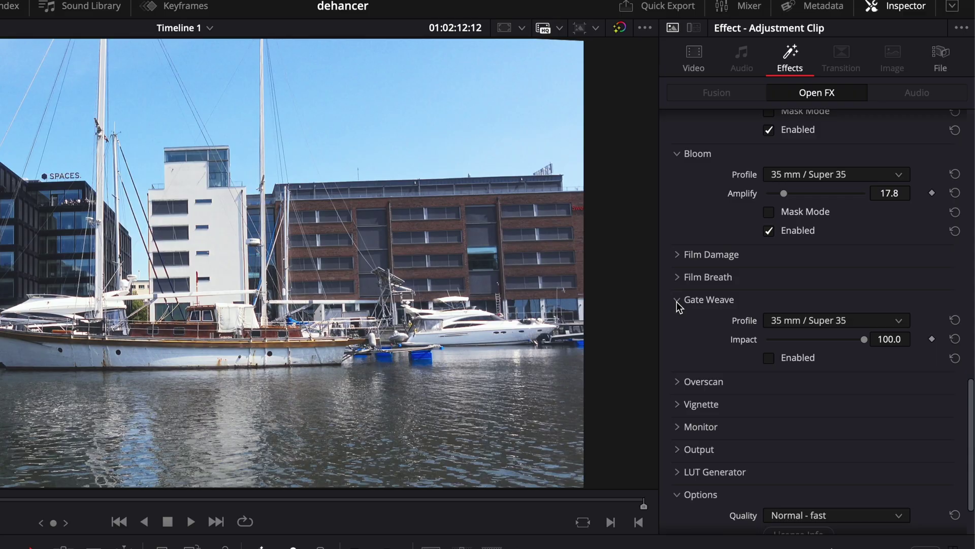
left_click(677, 301)
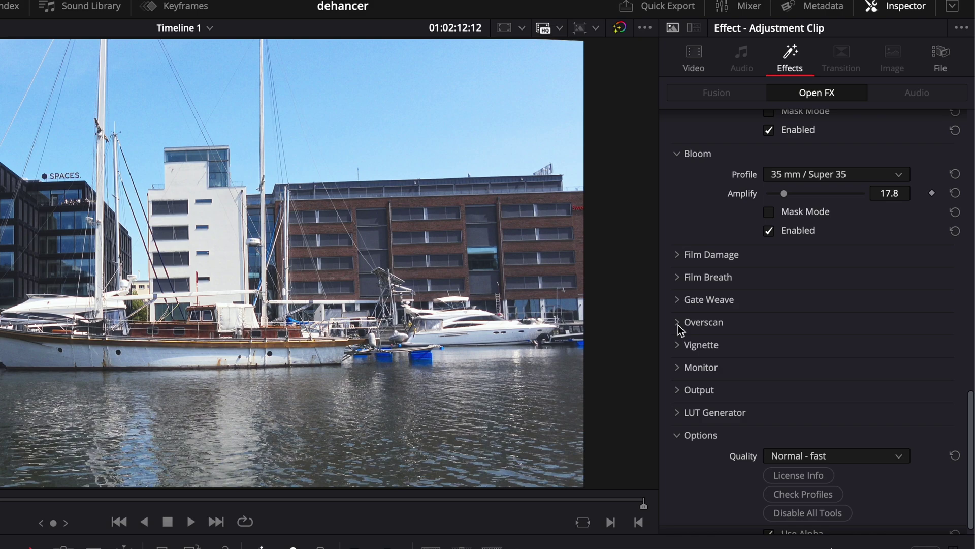
Preview Overscan with the Super 35mm 1.37:1 gate, disable it again and review the Vignette settings
left_click(678, 324)
scroll(694, 332, "down", 3)
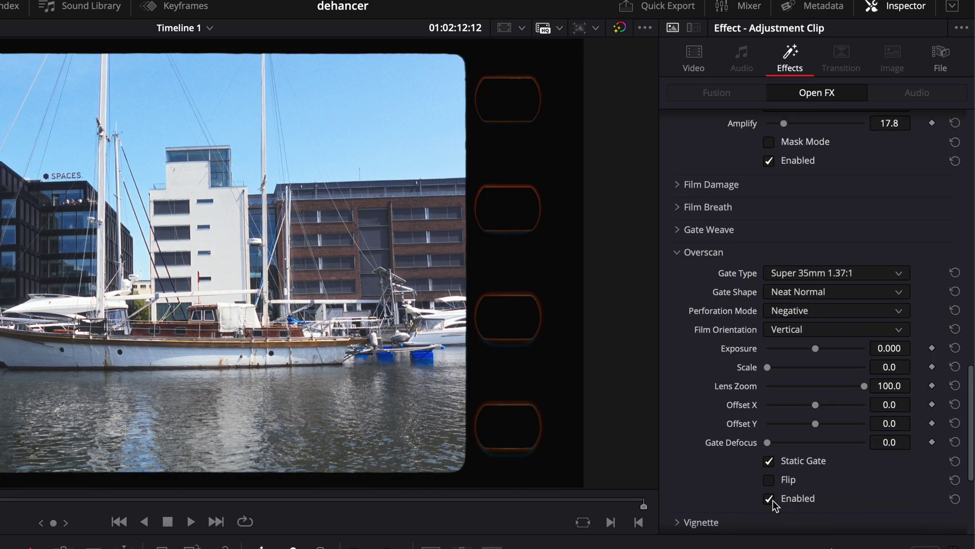
left_click(769, 498)
left_click(677, 251)
left_click(676, 333)
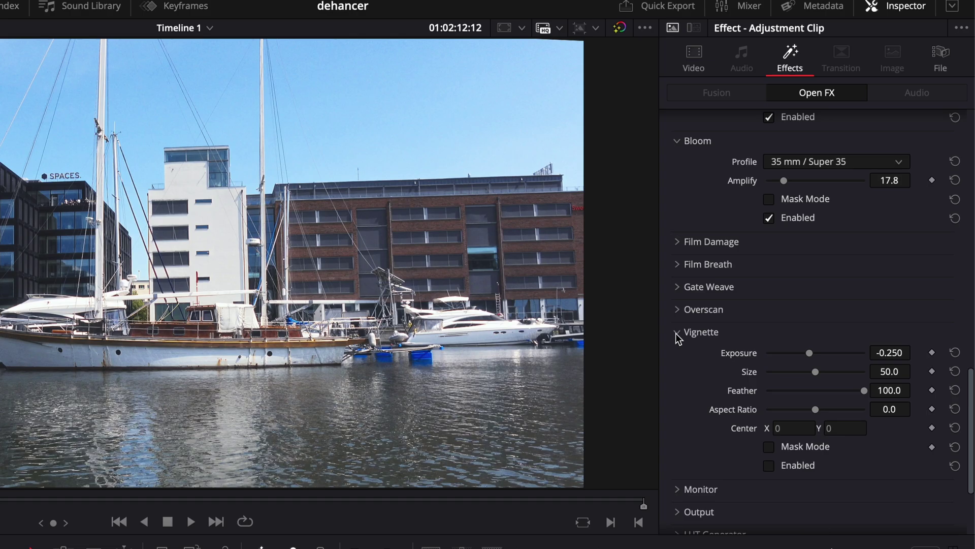
left_click(677, 333)
Compare the image with the Output Total Impact at 0.0 and restore it to 100.0
left_click(677, 376)
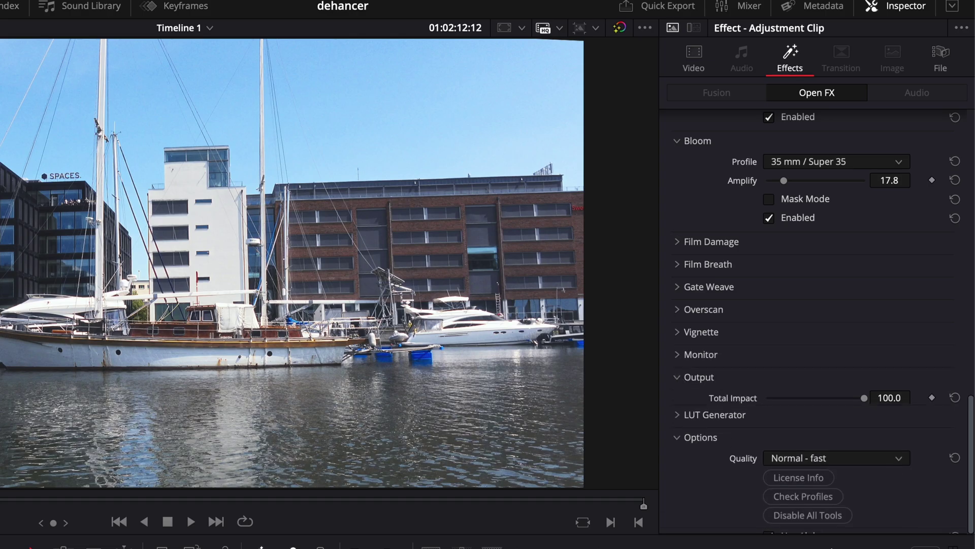
left_click_drag(865, 401, 736, 421)
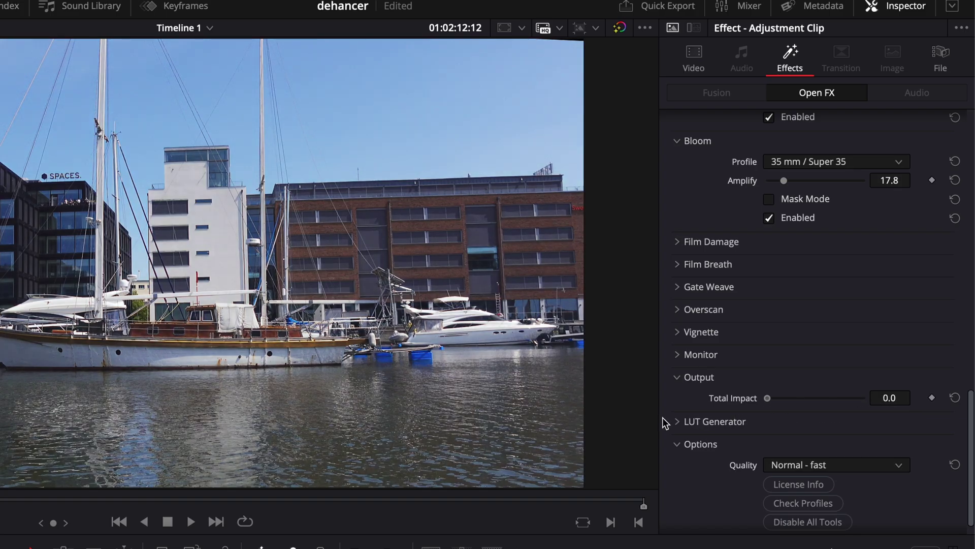
left_click_drag(767, 399, 913, 407)
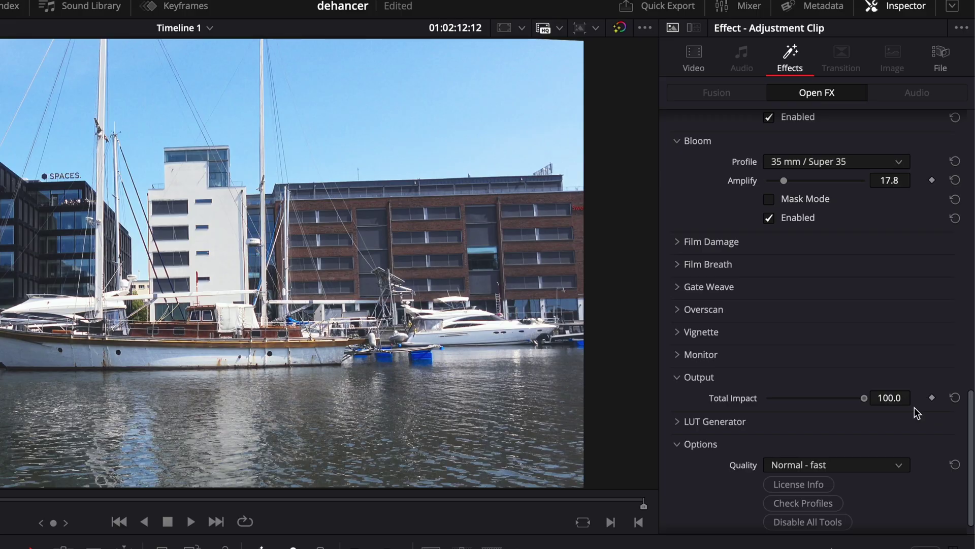
left_click(678, 376)
Open the LUT Generator settings to examine the export options
left_click(680, 401)
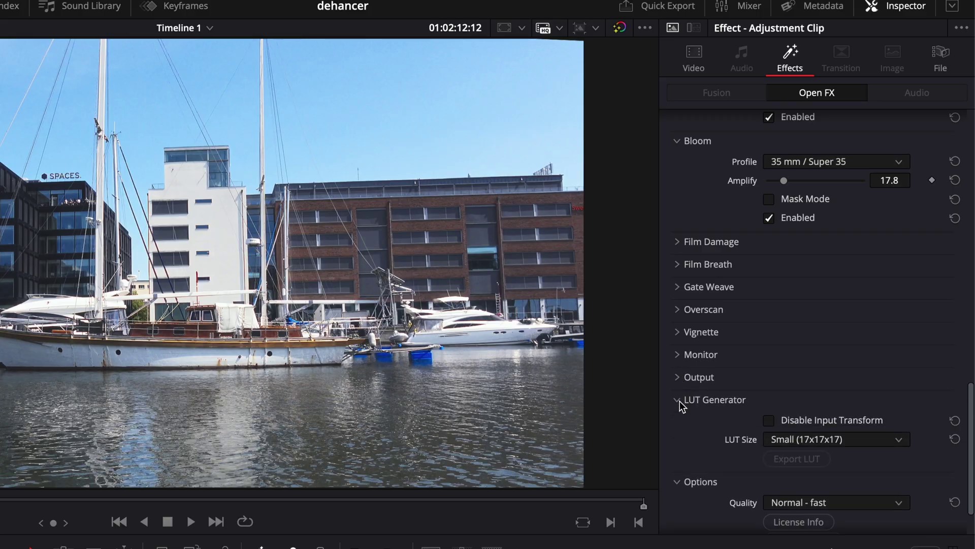